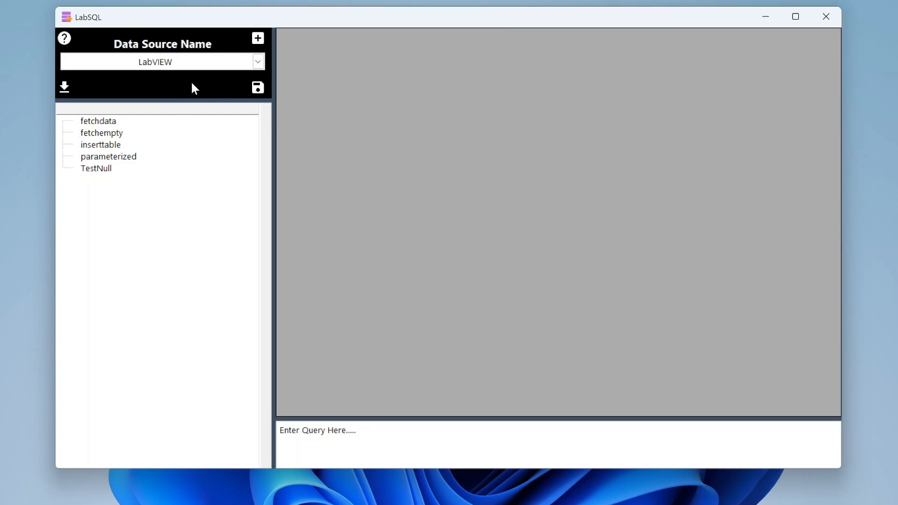
# Step: Review the available data sources and keep LabVIEW selected
pyautogui.click(261, 63)
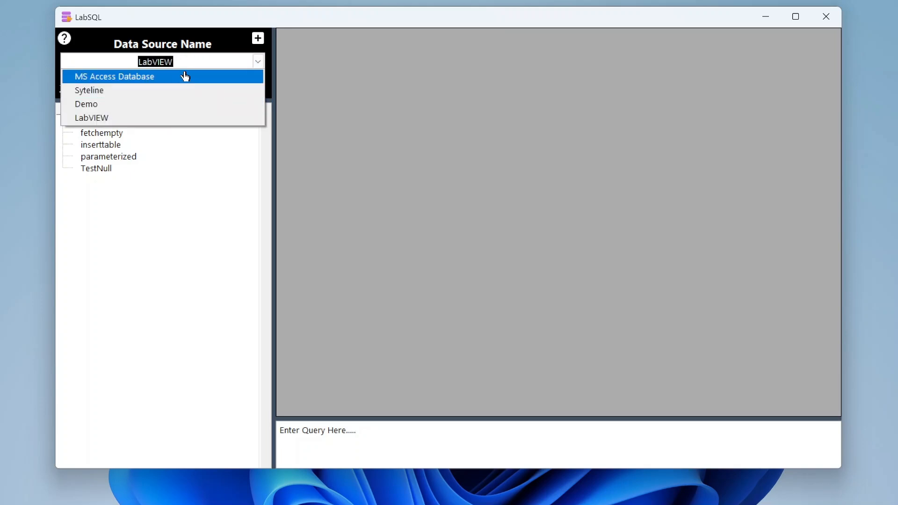
pyautogui.click(227, 39)
pyautogui.click(260, 63)
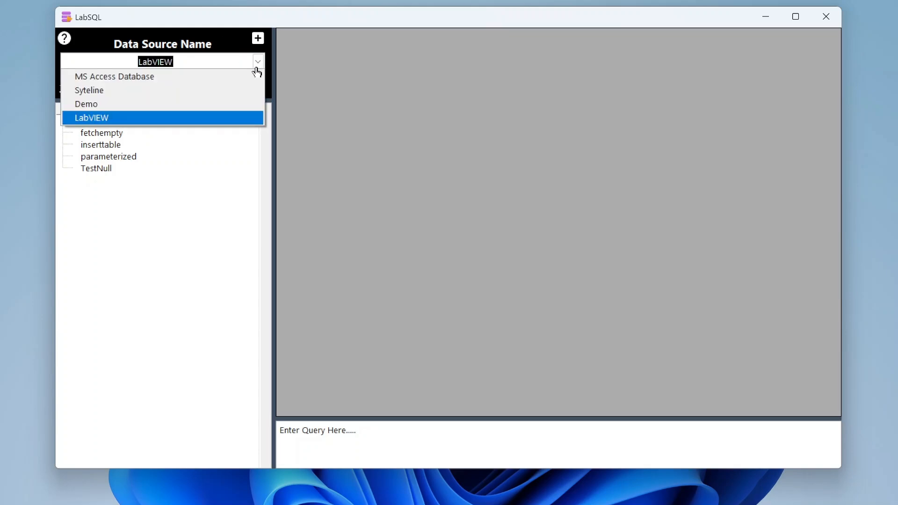
pyautogui.click(225, 42)
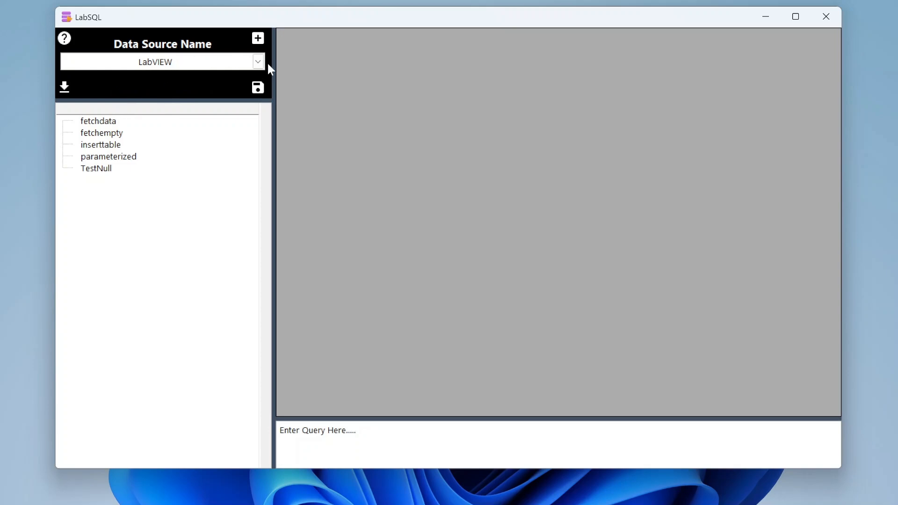
# Step: Load the records of the fetchdata table from the LabVIEW data source
pyautogui.click(115, 124)
pyautogui.doubleClick(115, 124)
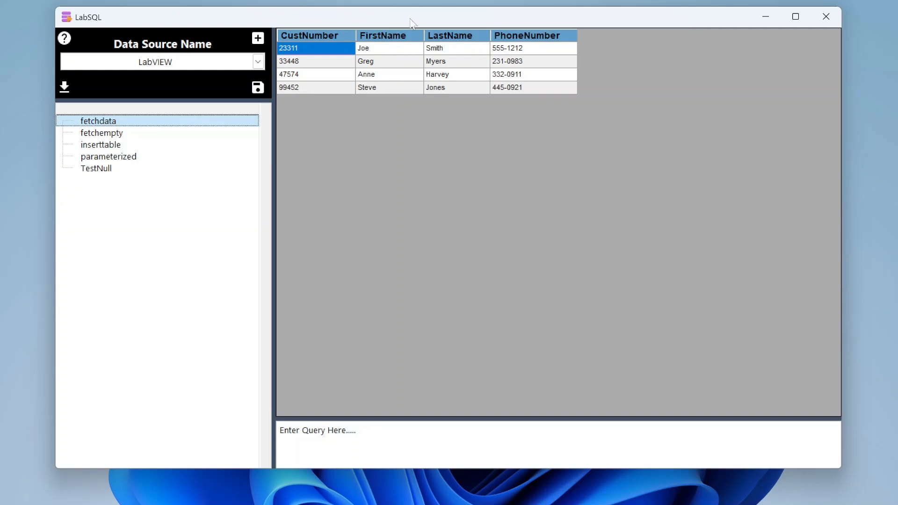
pyautogui.moveTo(411, 20); pyautogui.dragTo(405, 25)
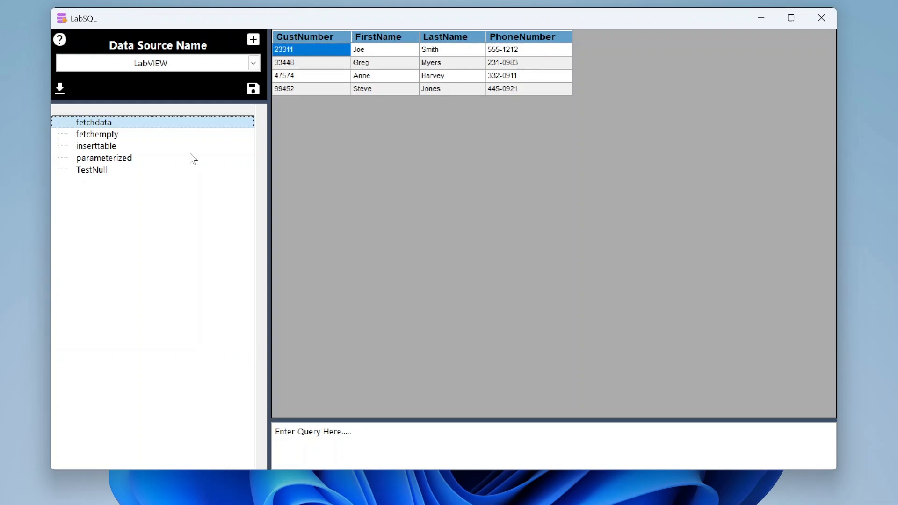
# Step: Browse the TestNull, parameterized, inserttable and fetchempty tables, ending back on the fetchdata records
pyautogui.click(96, 169)
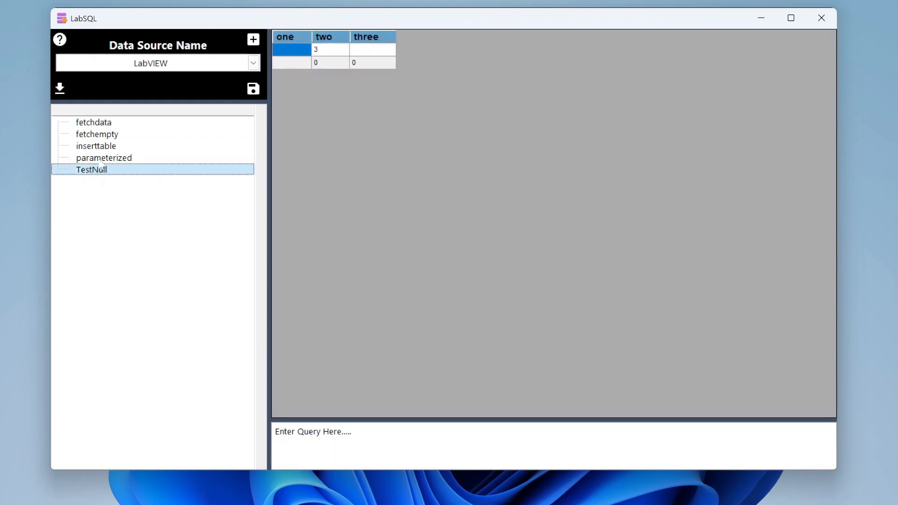
pyautogui.click(101, 159)
pyautogui.click(111, 148)
pyautogui.click(115, 135)
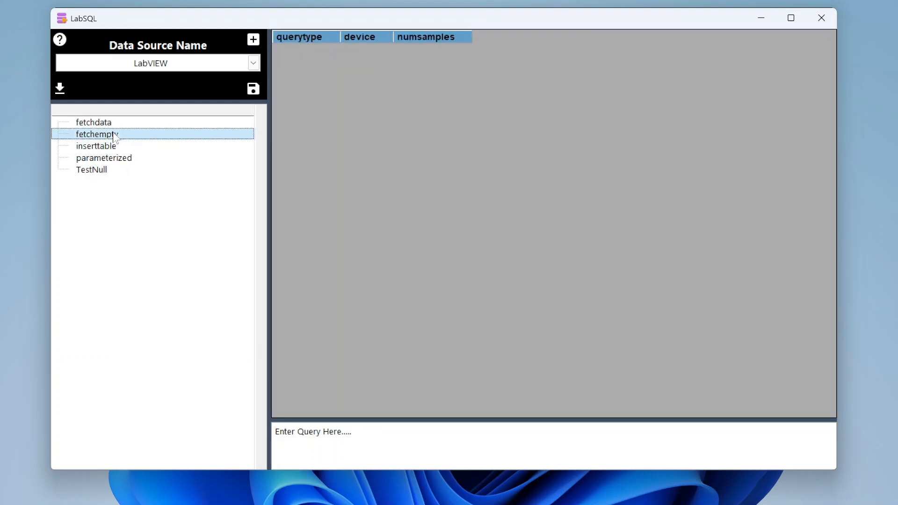
pyautogui.click(115, 121)
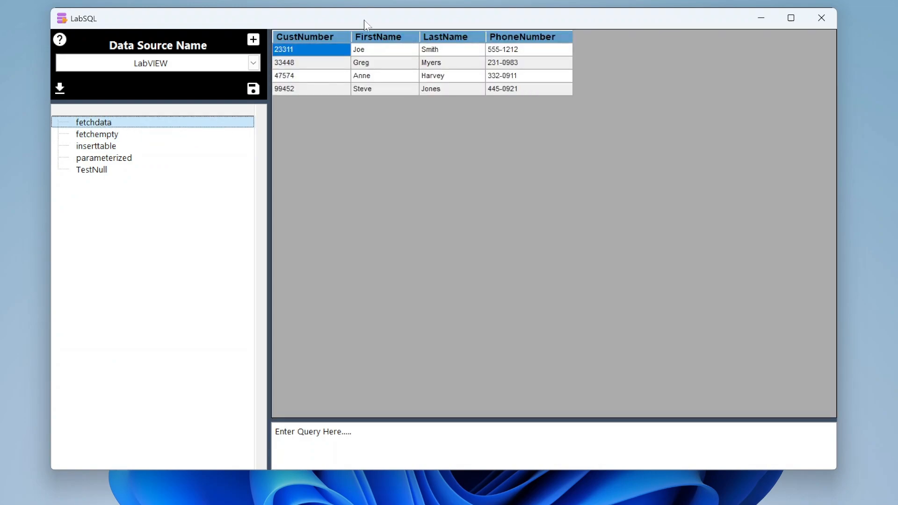
pyautogui.moveTo(365, 20); pyautogui.dragTo(378, 20)
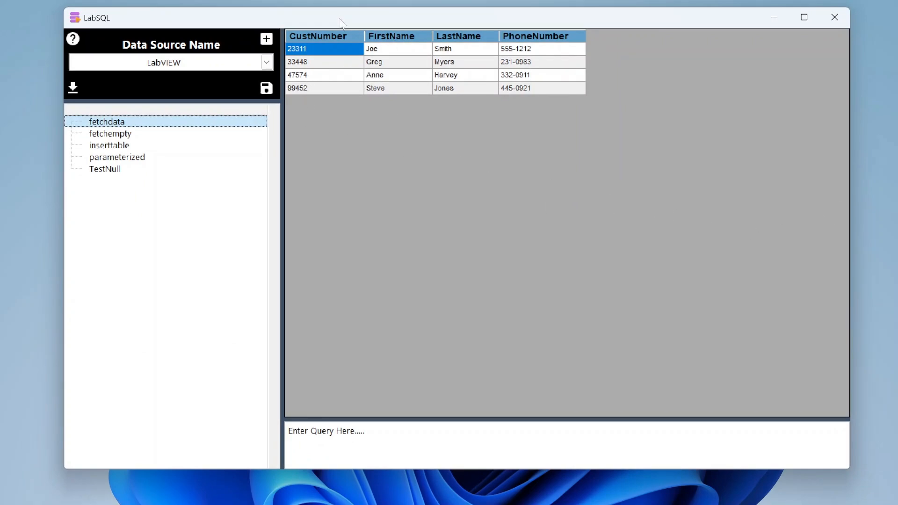
# Step: Sort the fetchdata records by CustNumber, switching between ascending and descending order
pyautogui.click(351, 35)
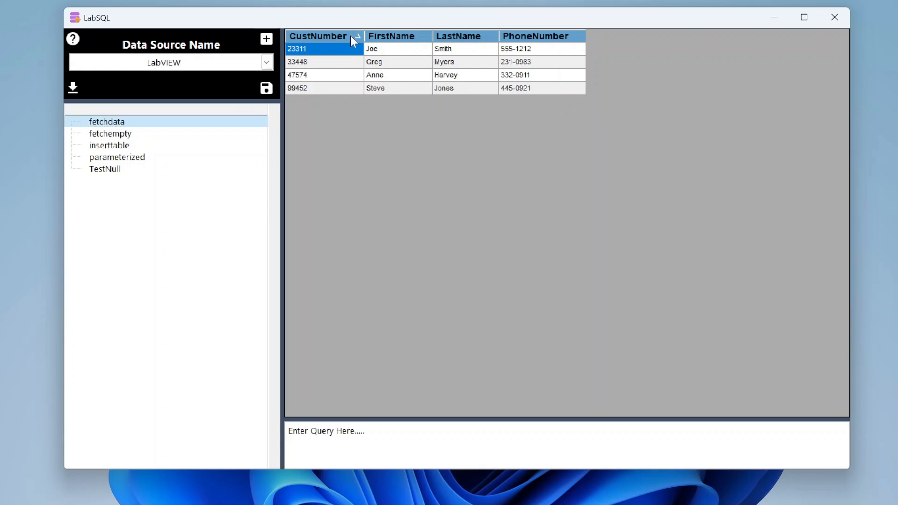
pyautogui.click(352, 37)
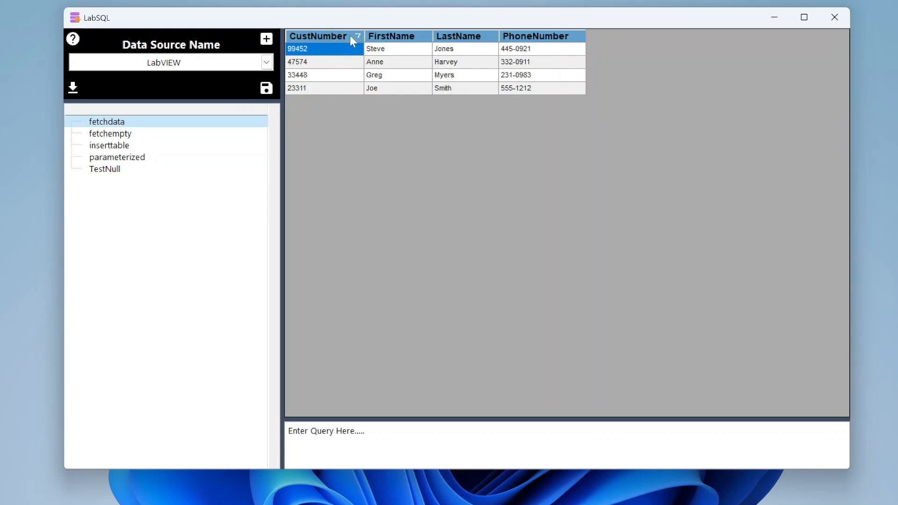
pyautogui.click(351, 36)
# Step: Sort the fetchdata records by FirstName, and finally by LastName in descending order
pyautogui.click(406, 38)
pyautogui.click(411, 39)
pyautogui.click(414, 38)
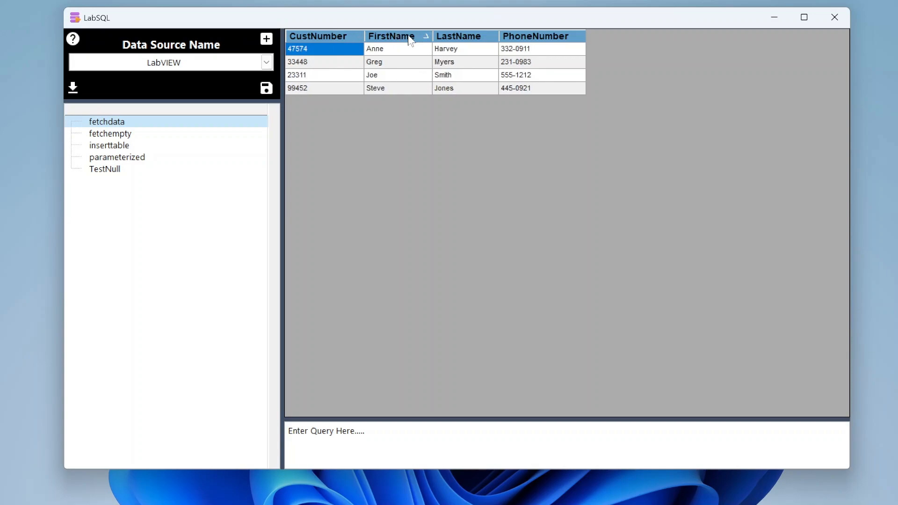
pyautogui.click(492, 39)
pyautogui.click(494, 40)
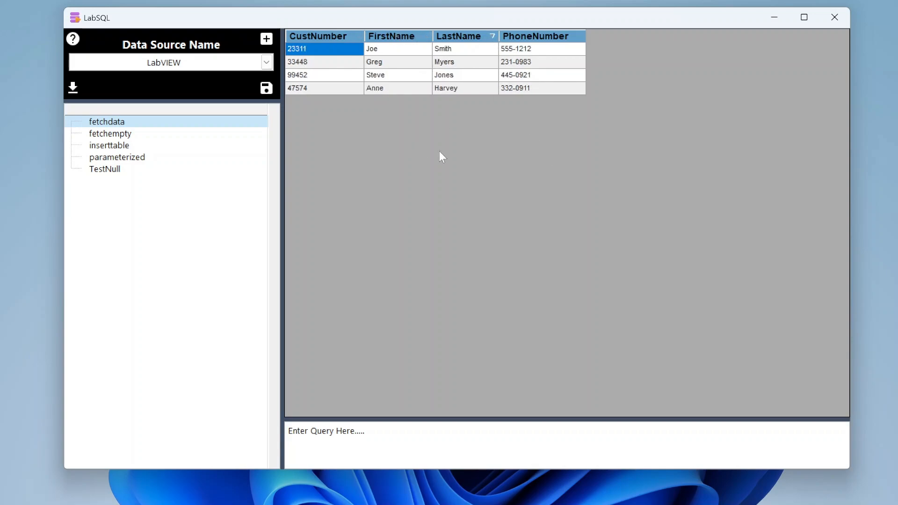
# Step: Read the application's help text on data sources, tables and ODBC setup, and dismiss it
pyautogui.click(75, 40)
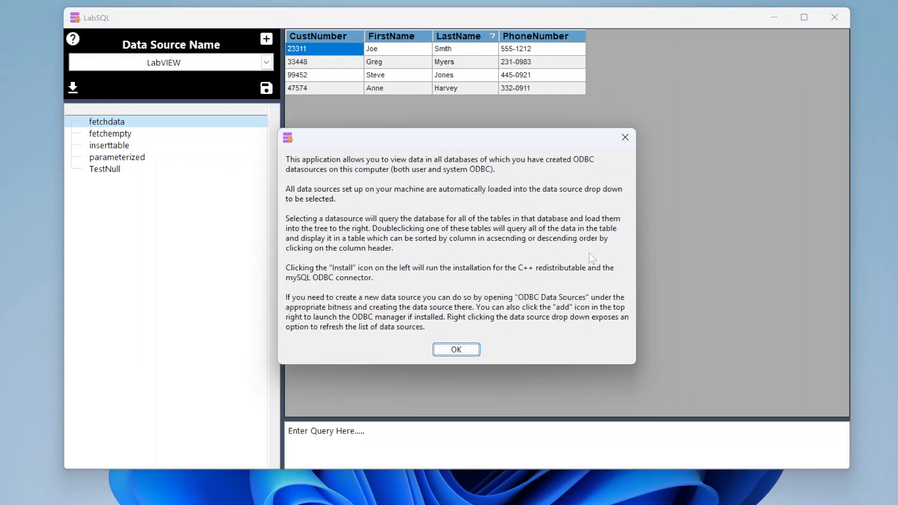
pyautogui.click(457, 350)
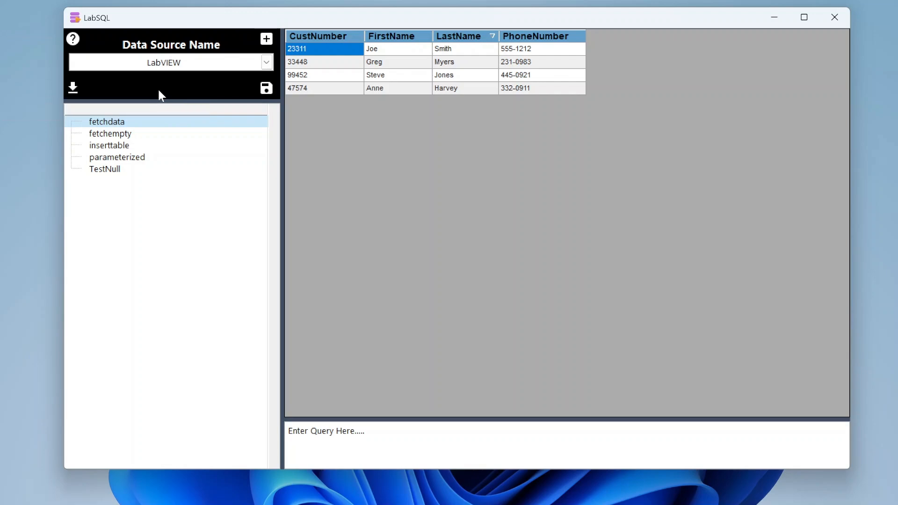
# Step: Try to launch the ODBC manager for adding a data source, and decline its installation
pyautogui.click(268, 45)
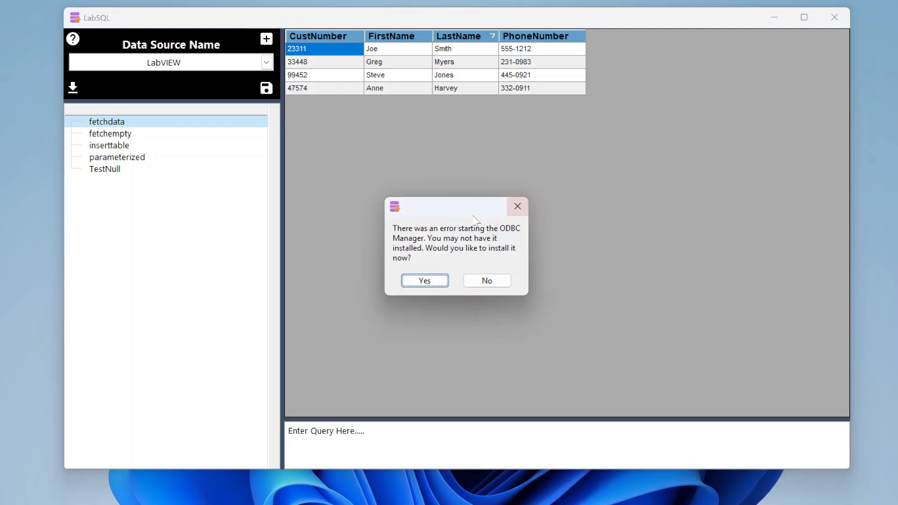
pyautogui.moveTo(425, 210); pyautogui.dragTo(630, 42)
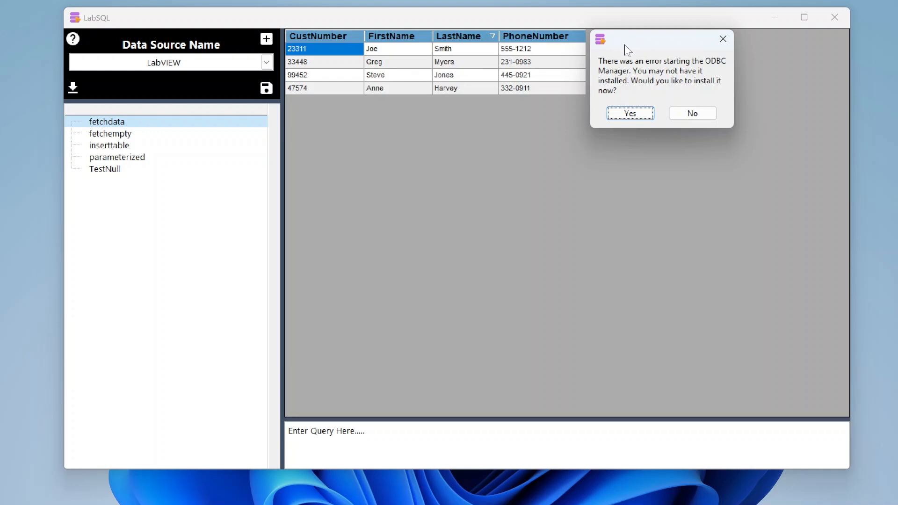
pyautogui.moveTo(642, 44); pyautogui.dragTo(457, 27)
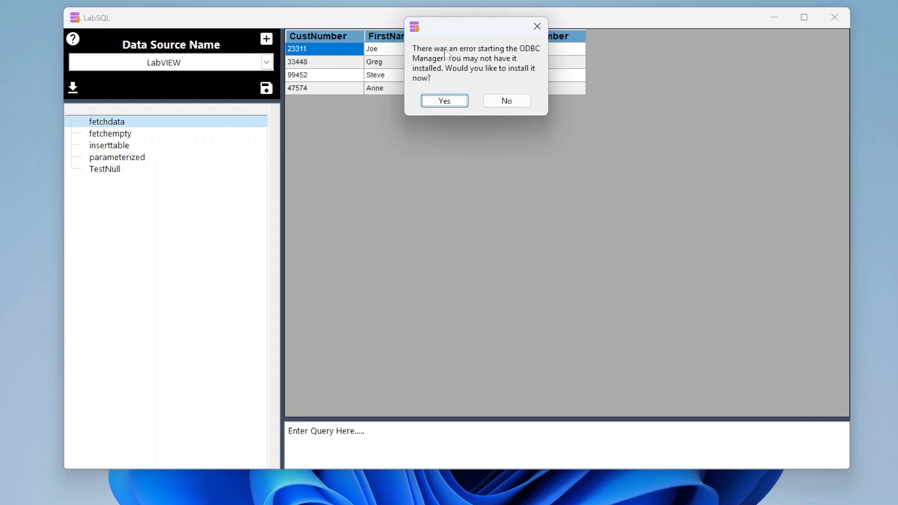
pyautogui.moveTo(469, 34); pyautogui.dragTo(482, 44)
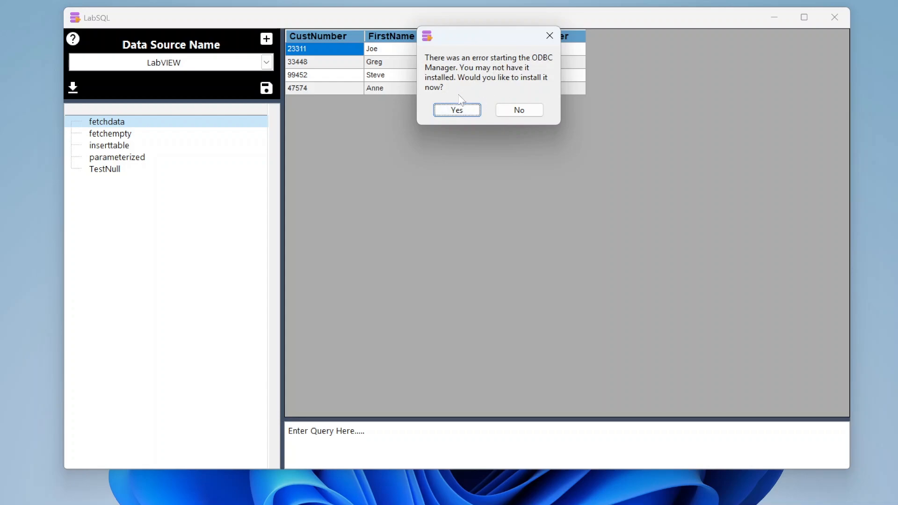
pyautogui.click(518, 109)
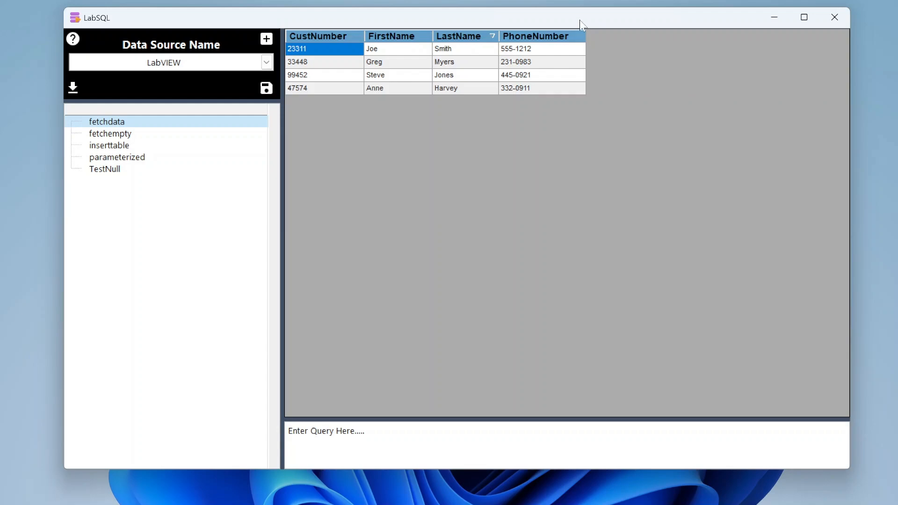
# Step: Export the displayed table to the Downloads folder as a comma-delimited file named Export DB
pyautogui.click(266, 88)
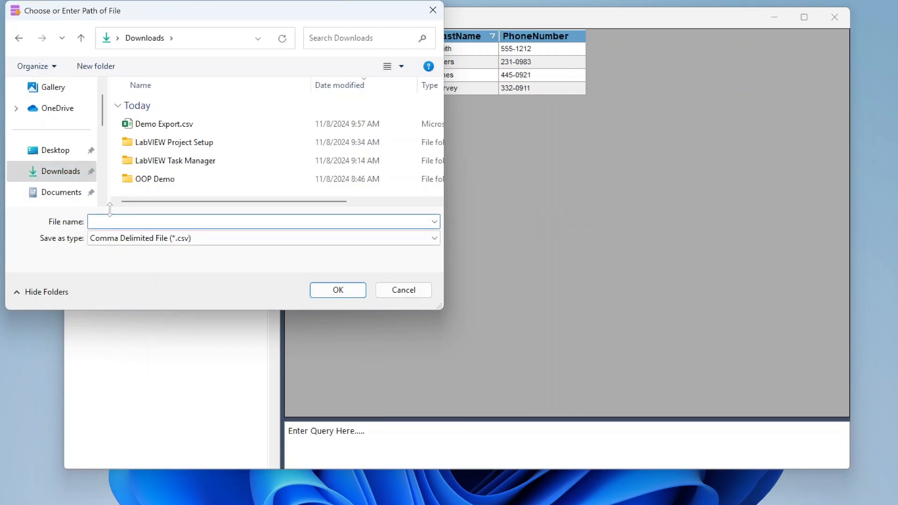
pyautogui.write('Expo')
pyautogui.write('DB')
pyautogui.press('Return')
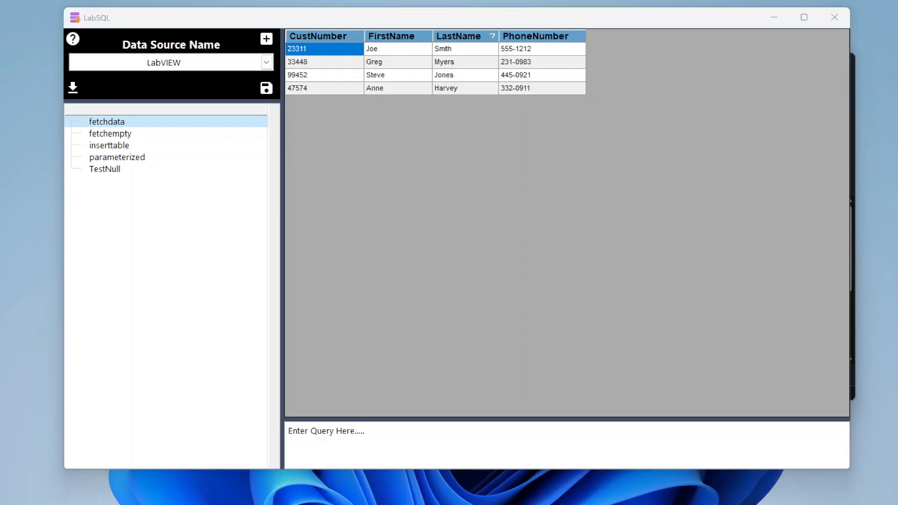
# Step: Switch to Excel to check the exported Export DB.csv, autofit the CustNumber column, and close the workbook
pyautogui.click(440, 504)
pyautogui.click(524, 262)
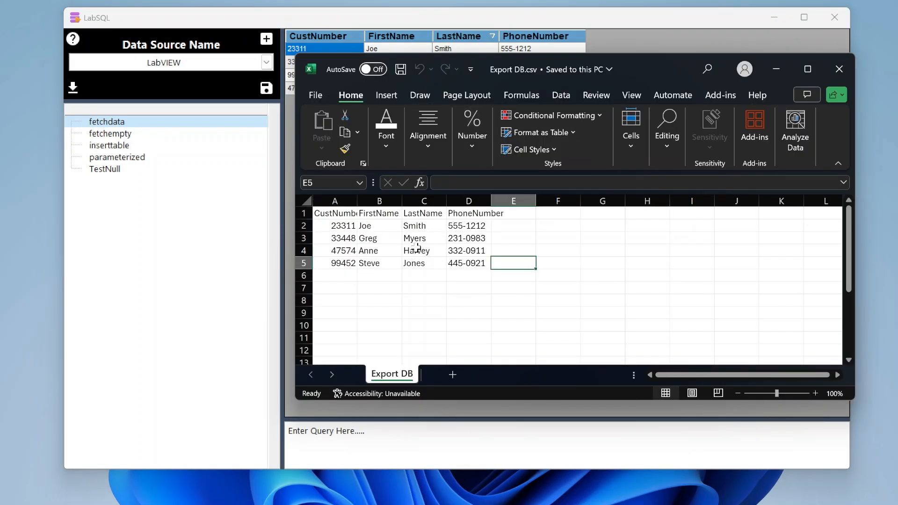
pyautogui.doubleClick(360, 204)
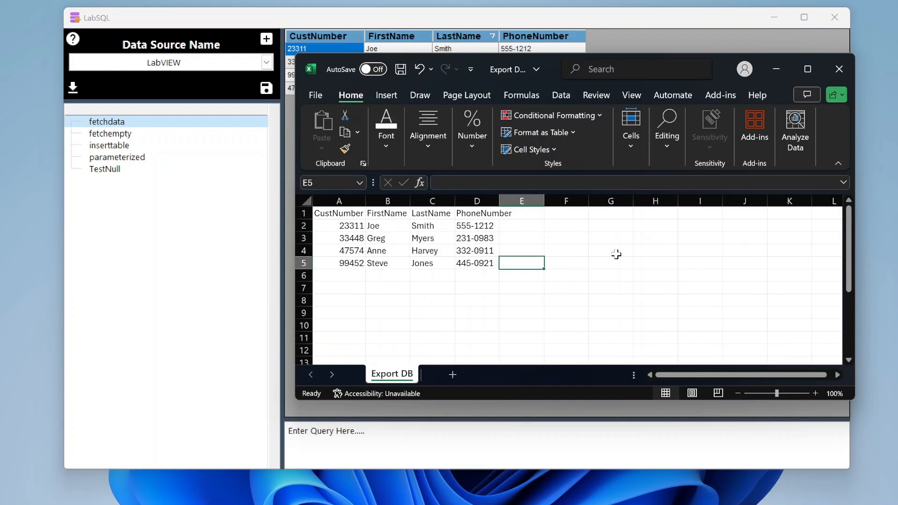
pyautogui.click(840, 69)
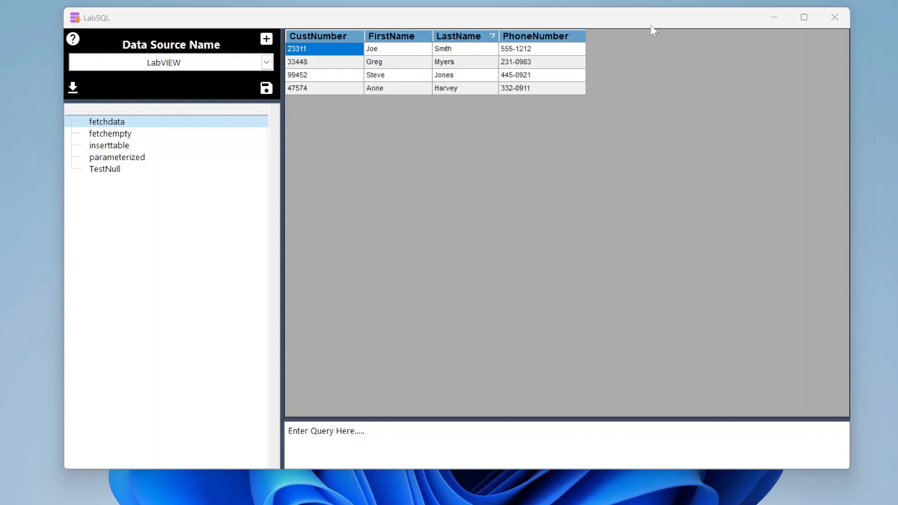
pyautogui.moveTo(651, 24); pyautogui.dragTo(651, 21)
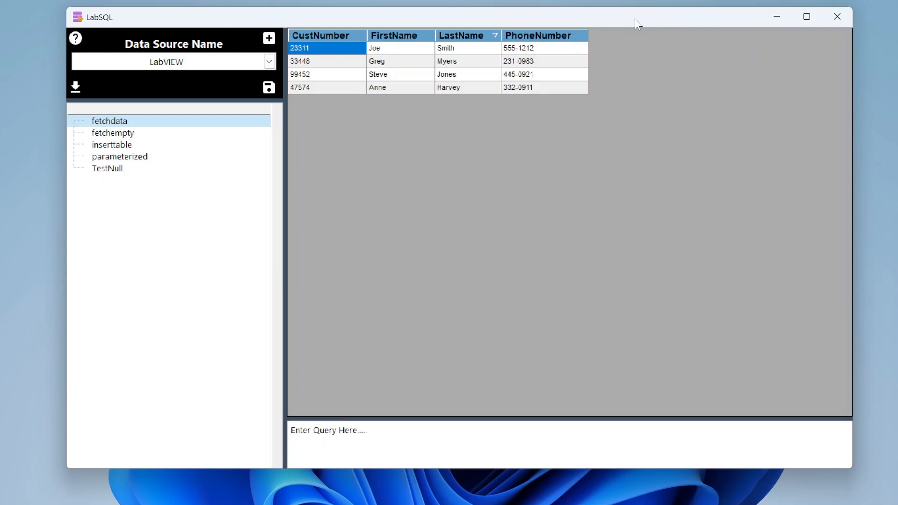
pyautogui.moveTo(635, 18); pyautogui.dragTo(640, 20)
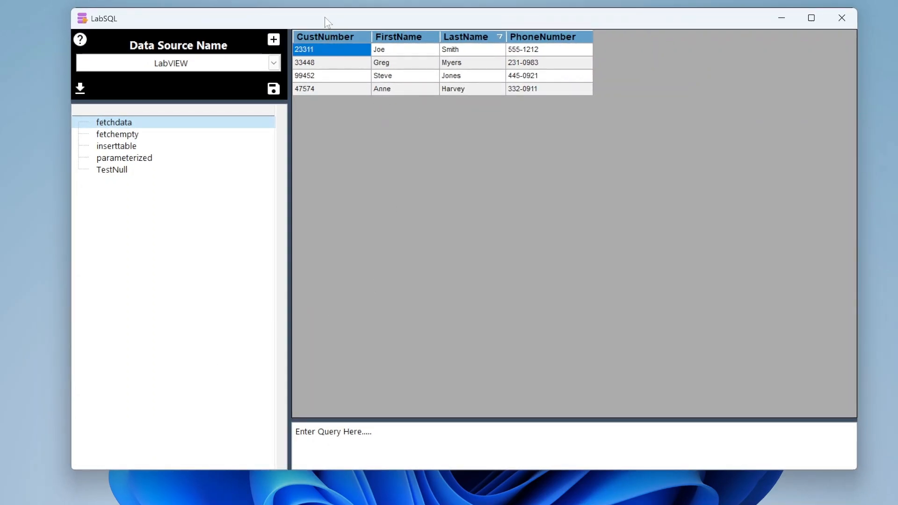
pyautogui.moveTo(359, 18); pyautogui.dragTo(355, 15)
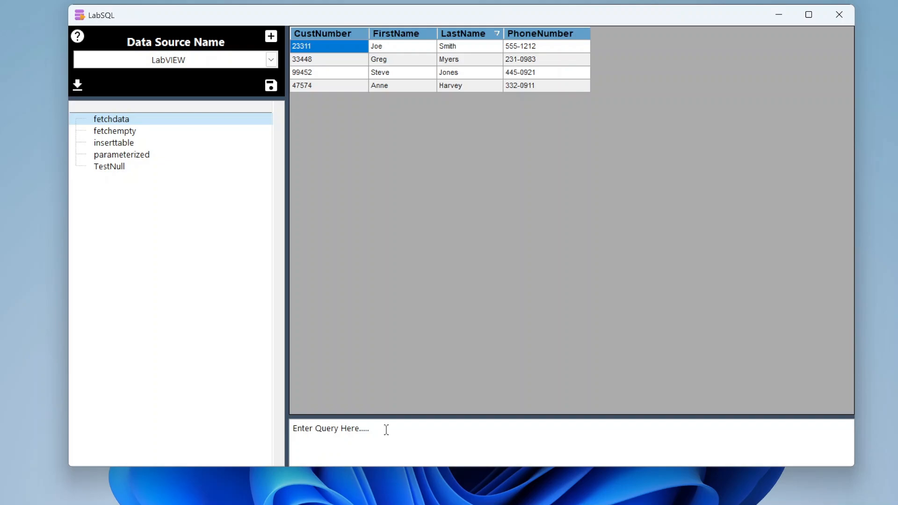
# Step: Replace the query placeholder text with the query SELECT * FROM fetchdata
pyautogui.moveTo(387, 429); pyautogui.dragTo(284, 429)
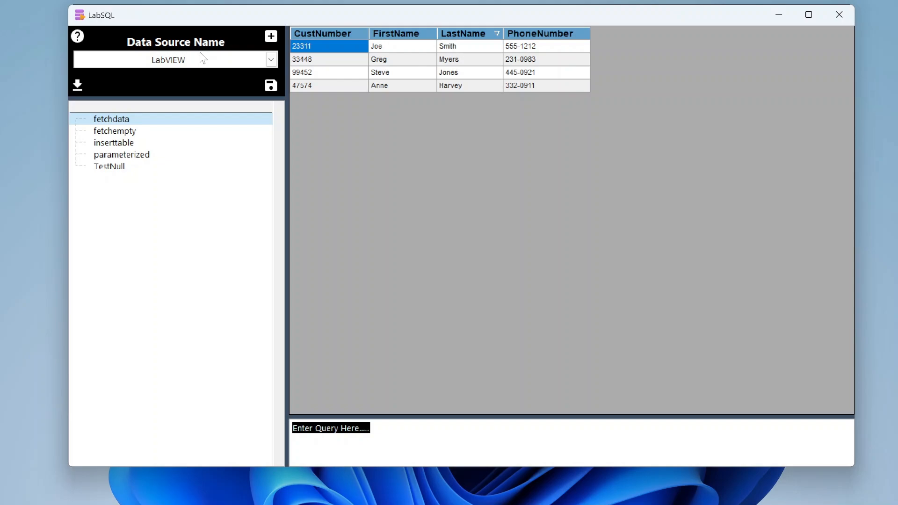
pyautogui.press('BackSpace')
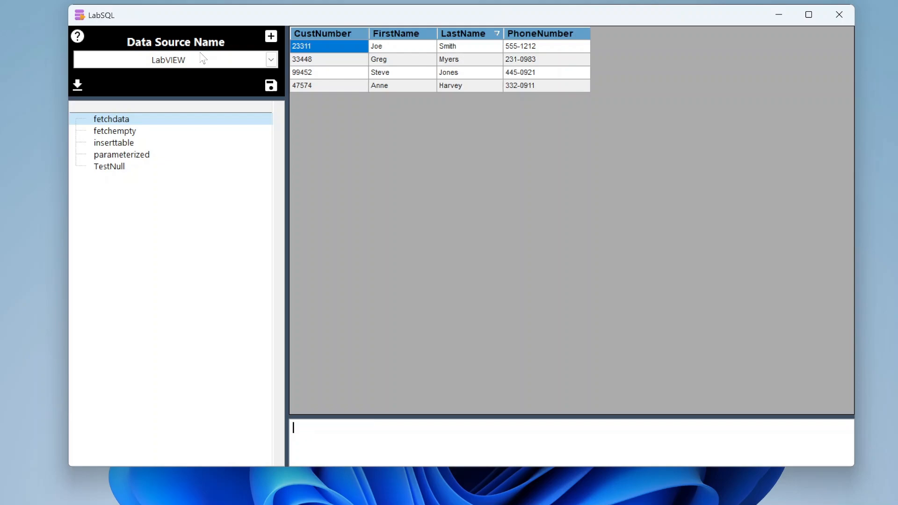
pyautogui.write('SELECT * FROM fetchdata')
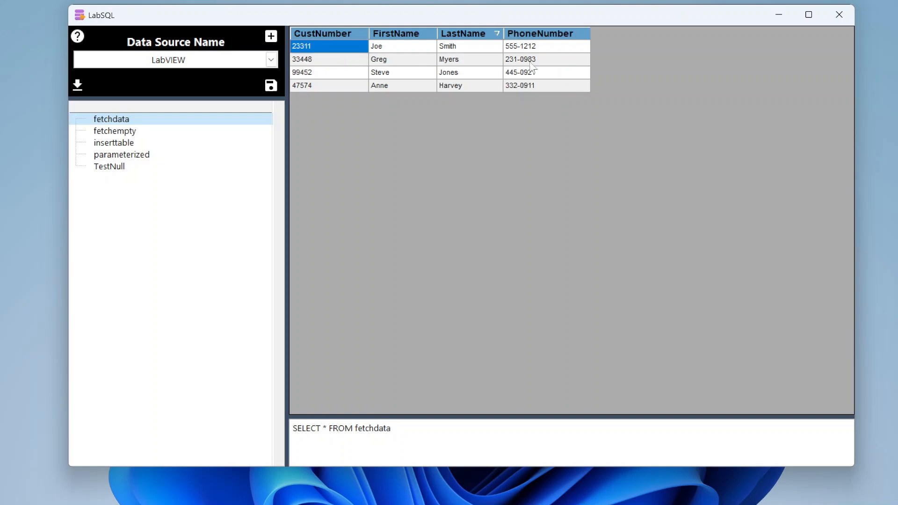
# Step: Run the fetchdata query and reposition its Results window over the main window's data area
pyautogui.rightClick(451, 432)
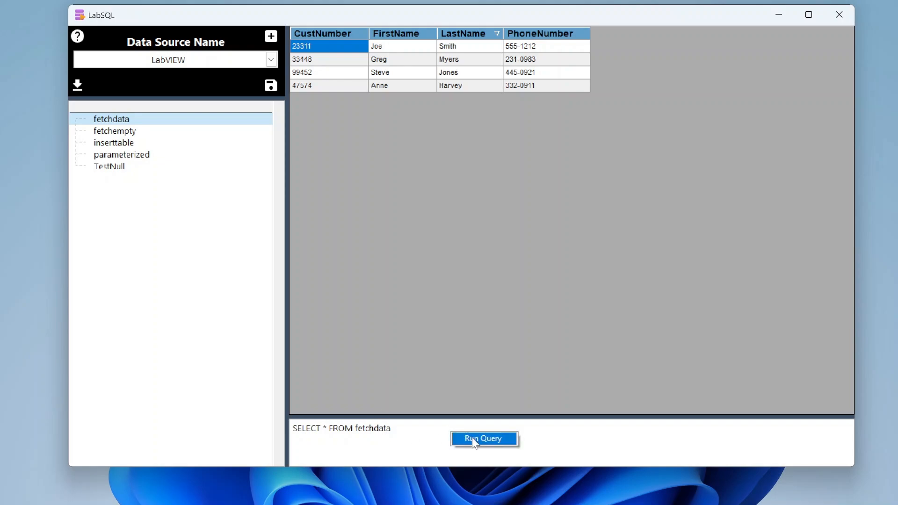
pyautogui.click(474, 441)
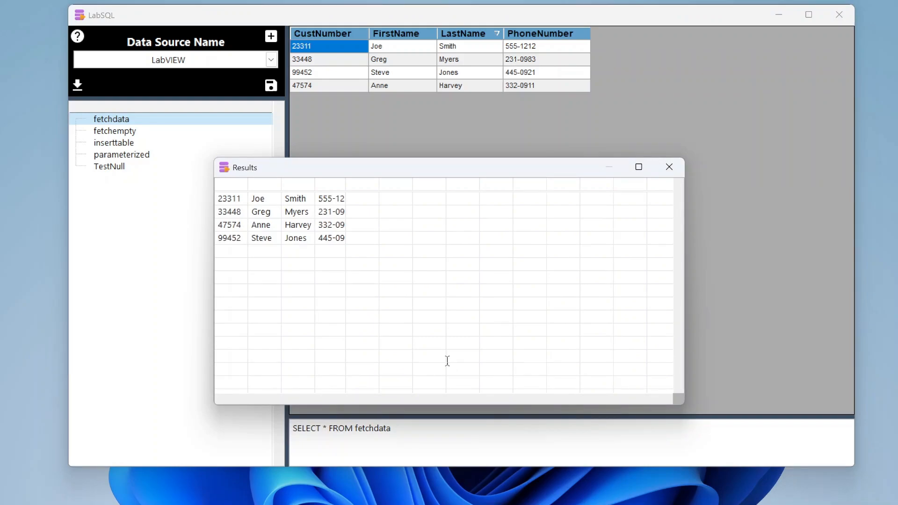
pyautogui.moveTo(383, 172); pyautogui.dragTo(472, 123)
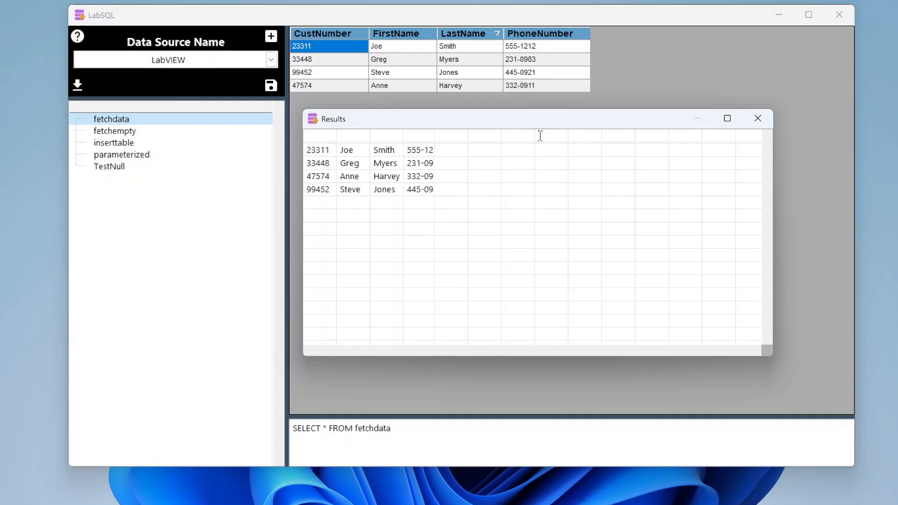
pyautogui.moveTo(543, 129); pyautogui.dragTo(536, 178)
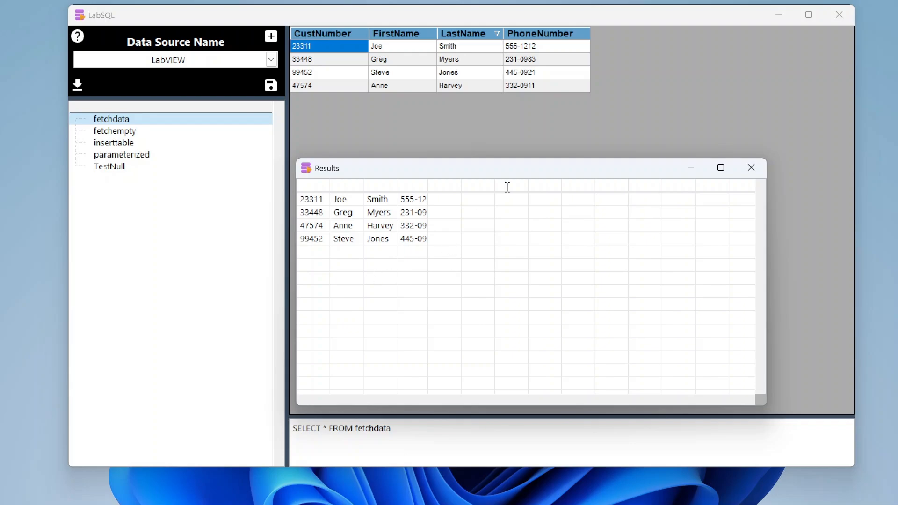
# Step: Close the Results window and extend the fetchdata query with the condition WHERE CustNumber > 90000
pyautogui.moveTo(497, 172); pyautogui.dragTo(479, 140)
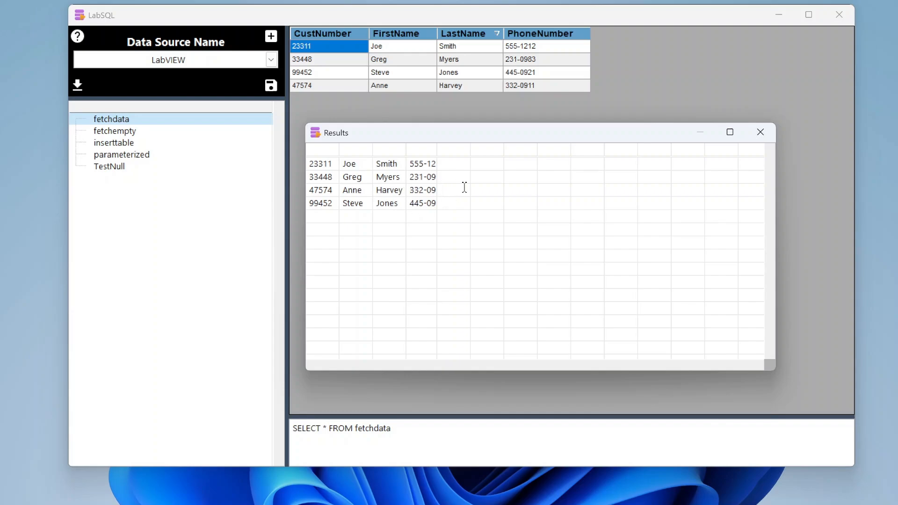
pyautogui.click(761, 132)
pyautogui.click(401, 427)
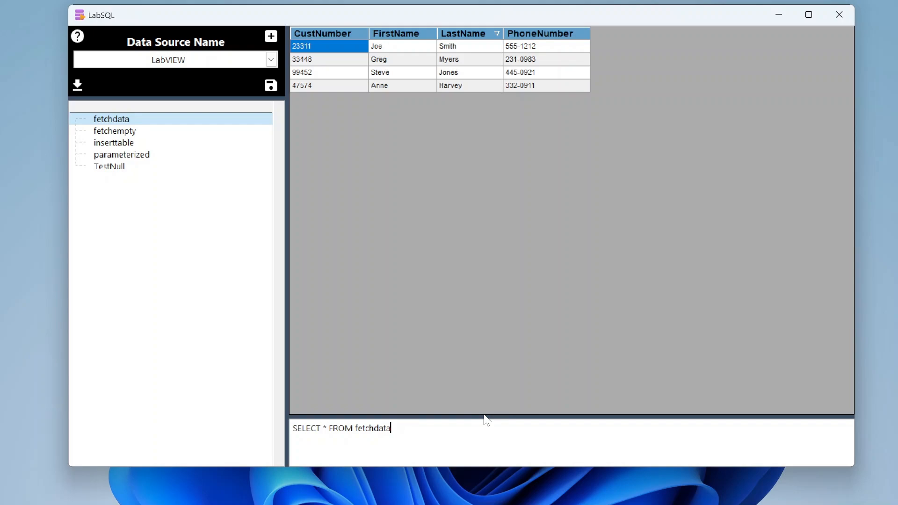
pyautogui.write('WHERE CustNumber ')
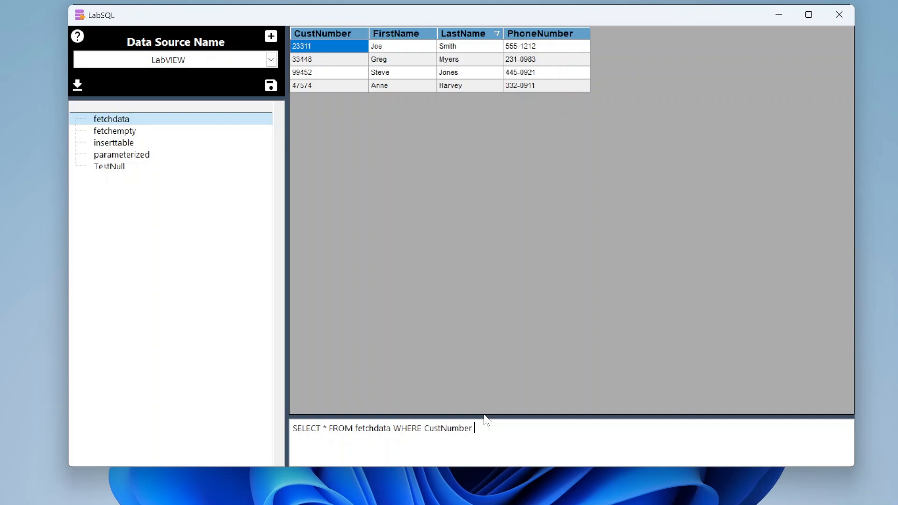
pyautogui.write('> 90000')
# Step: Run the filtered query, widen the phone number column in its Results window to show full values, and close the window
pyautogui.rightClick(492, 427)
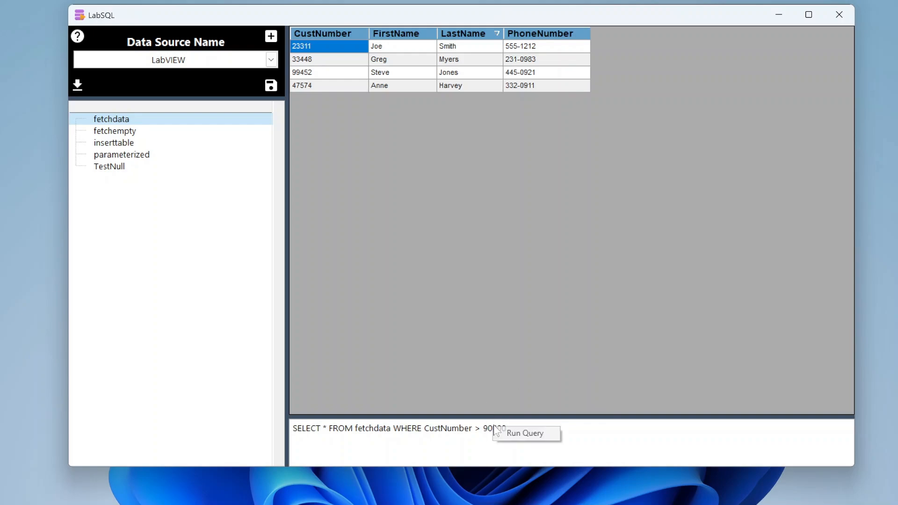
pyautogui.click(533, 433)
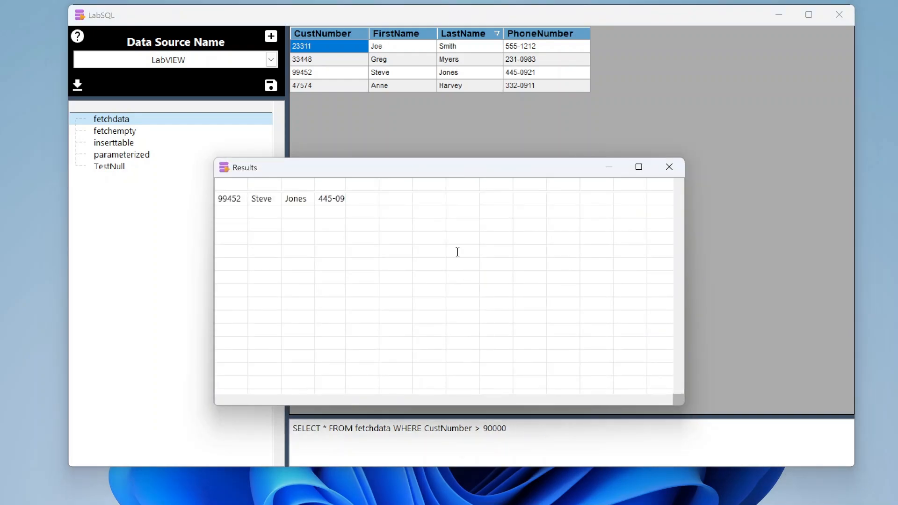
pyautogui.moveTo(442, 180); pyautogui.dragTo(551, 155)
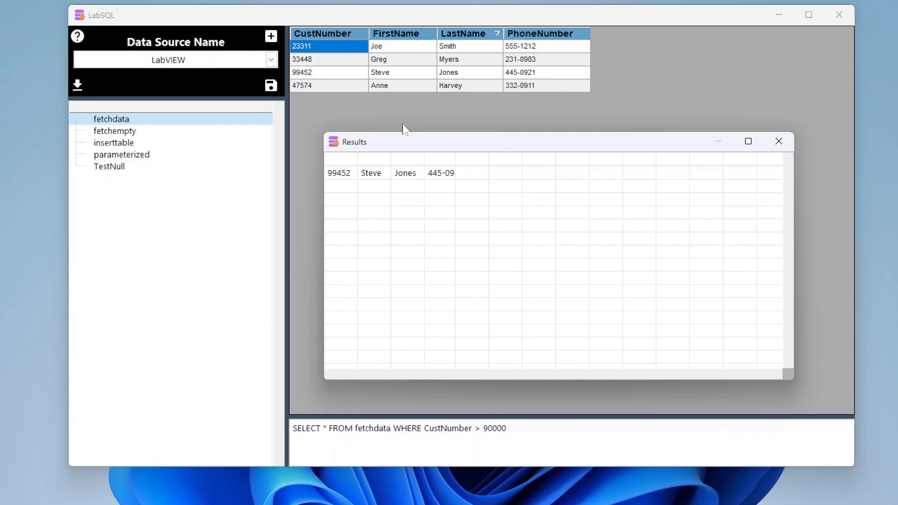
pyautogui.moveTo(456, 159)
pyautogui.mouseDown()
pyautogui.moveTo(485, 158)
pyautogui.moveTo(467, 161)
pyautogui.mouseUp()
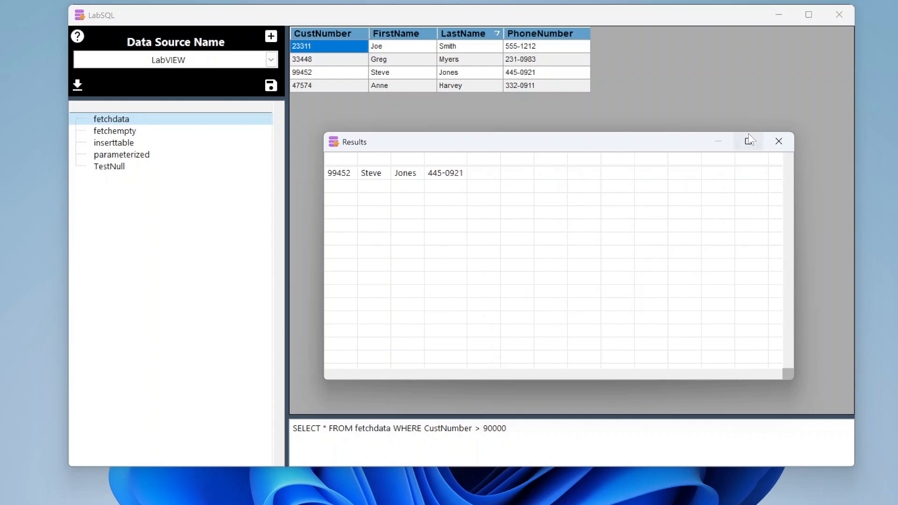
pyautogui.click(779, 141)
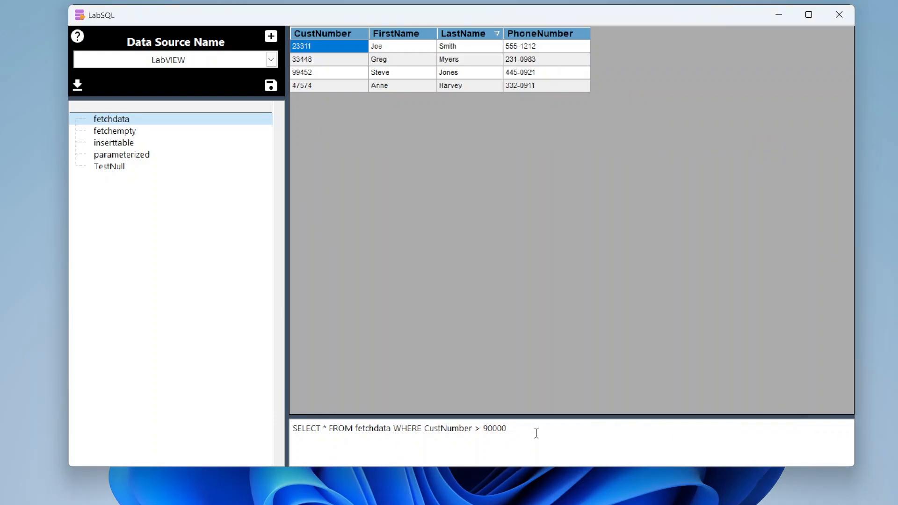
pyautogui.moveTo(537, 433); pyautogui.dragTo(290, 427)
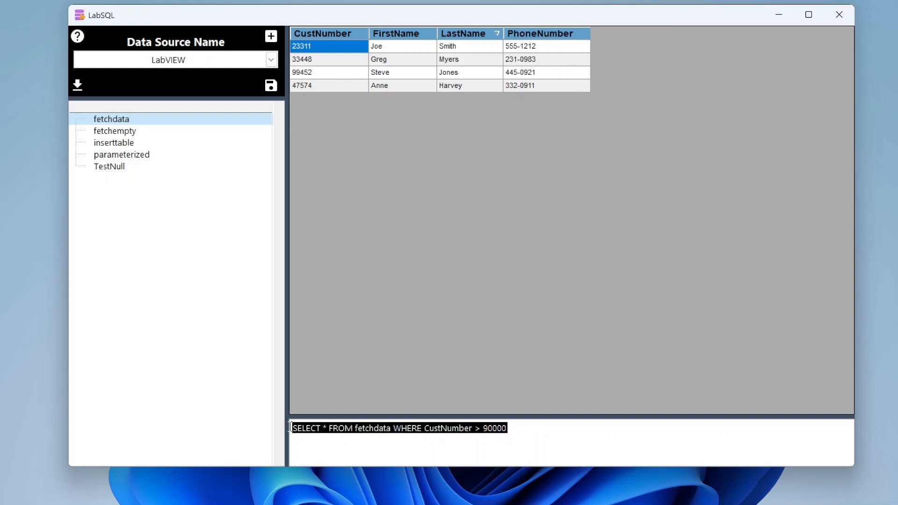
pyautogui.click(211, 93)
pyautogui.rightClick(129, 119)
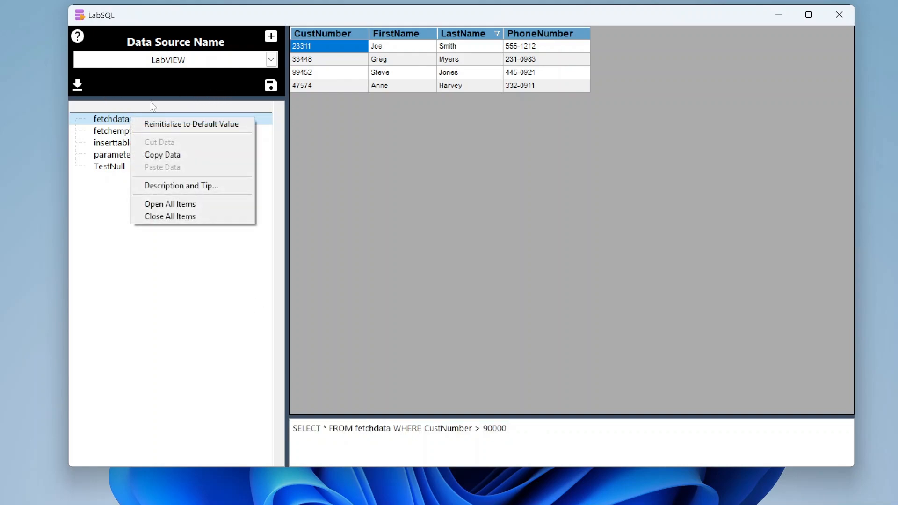
pyautogui.click(159, 94)
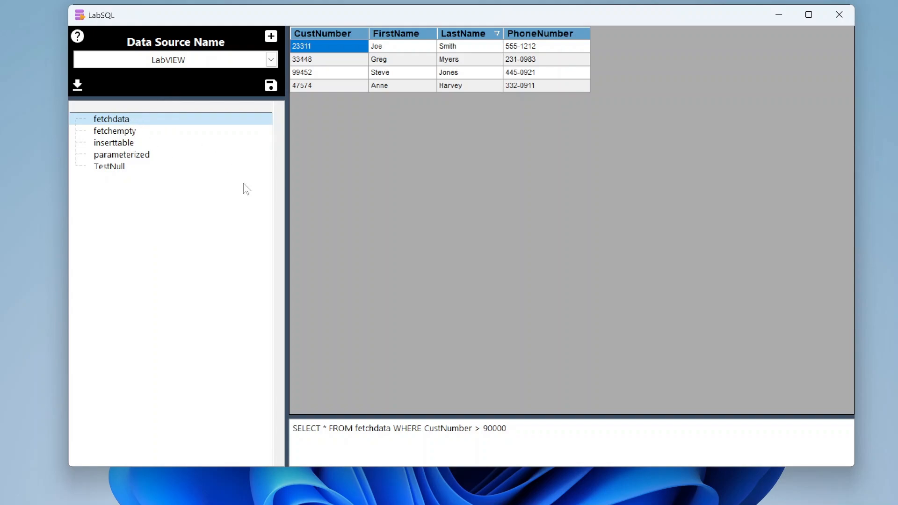
pyautogui.click(351, 87)
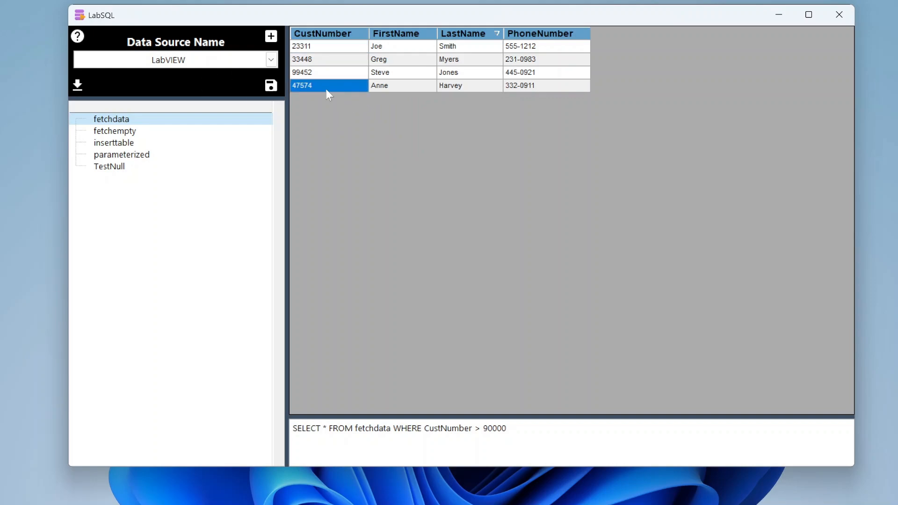
pyautogui.press('Up')
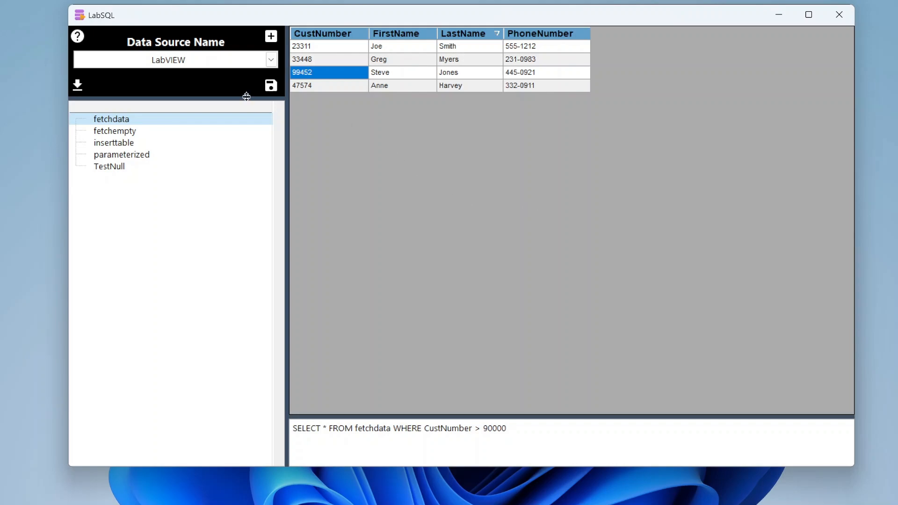
pyautogui.moveTo(246, 98); pyautogui.dragTo(242, 97)
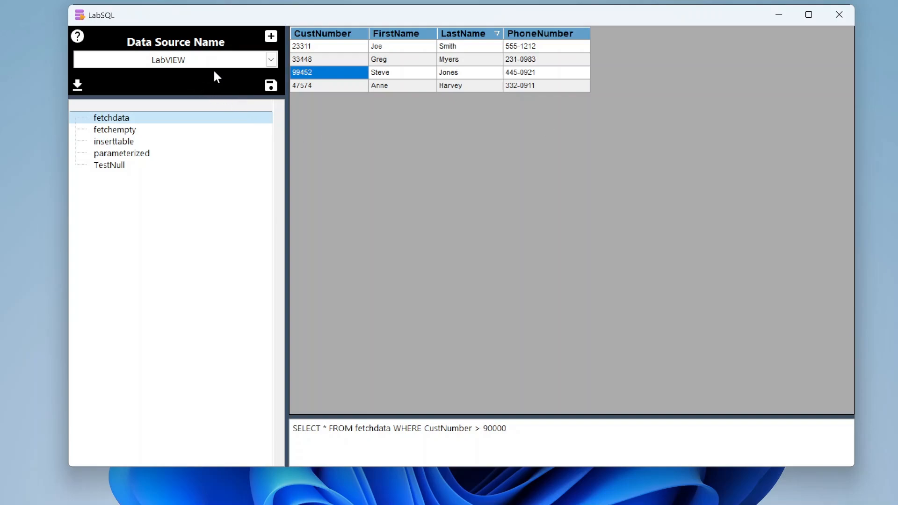
pyautogui.moveTo(449, 18); pyautogui.dragTo(449, 30)
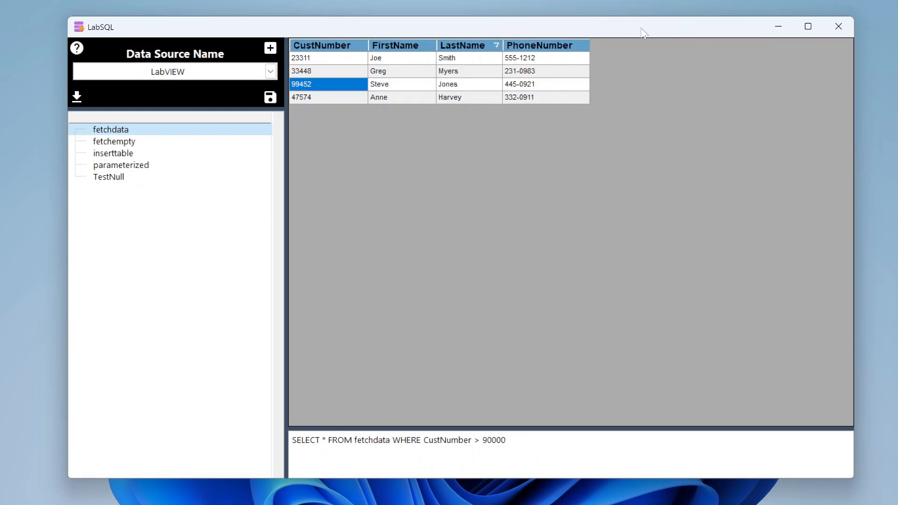
pyautogui.moveTo(645, 33); pyautogui.dragTo(651, 27)
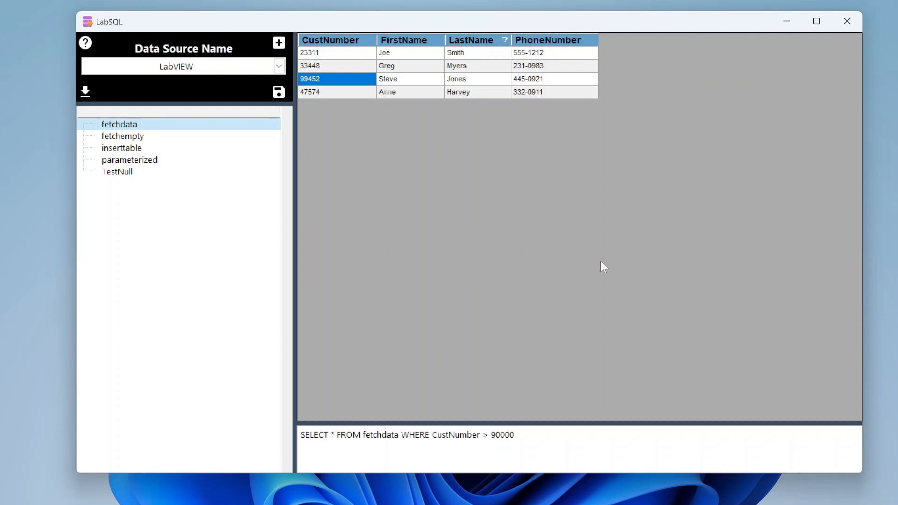
pyautogui.moveTo(526, 435); pyautogui.dragTo(299, 436)
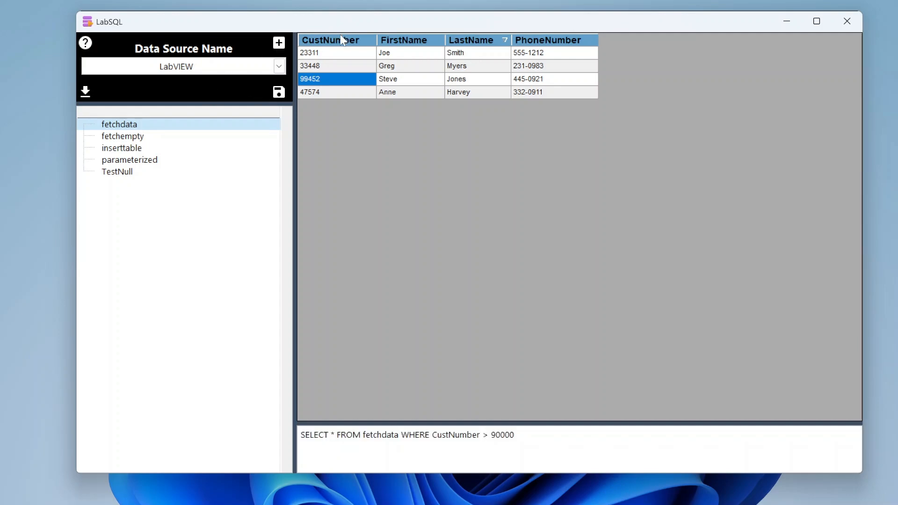
pyautogui.moveTo(352, 22); pyautogui.dragTo(347, 21)
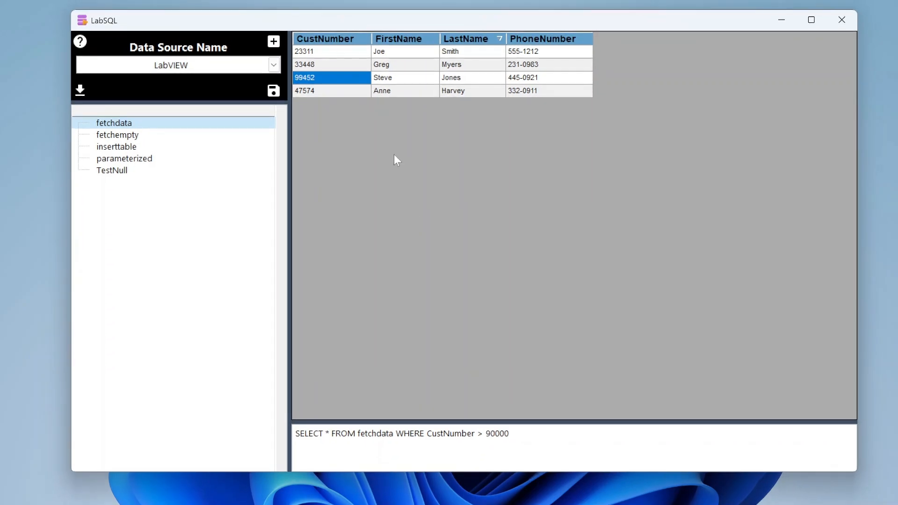
pyautogui.moveTo(518, 432); pyautogui.dragTo(274, 414)
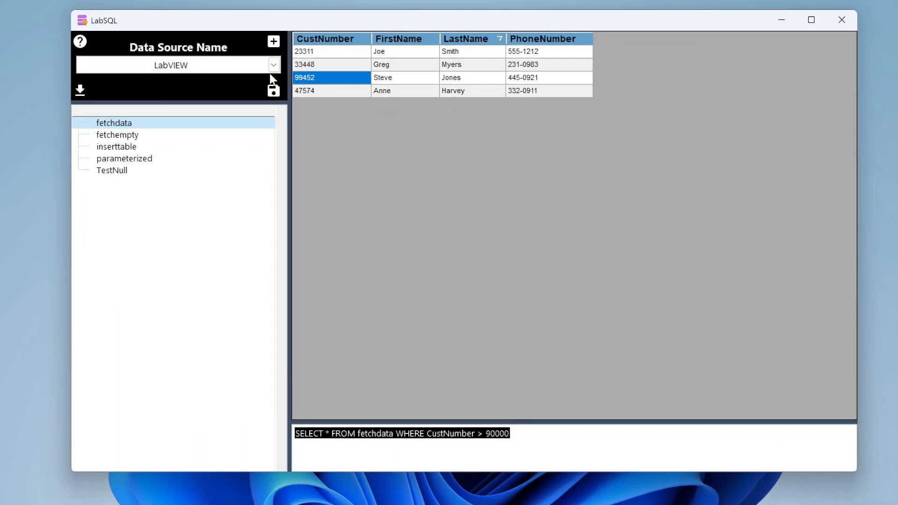
pyautogui.click(235, 87)
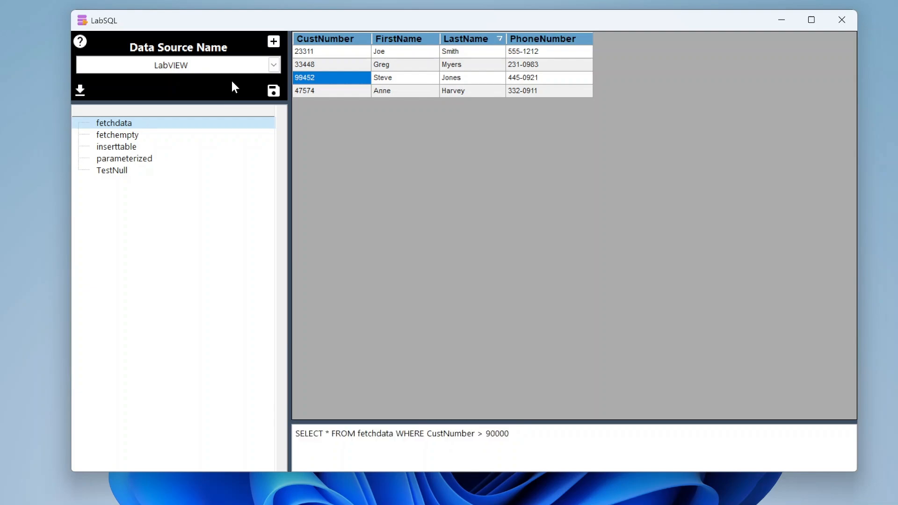